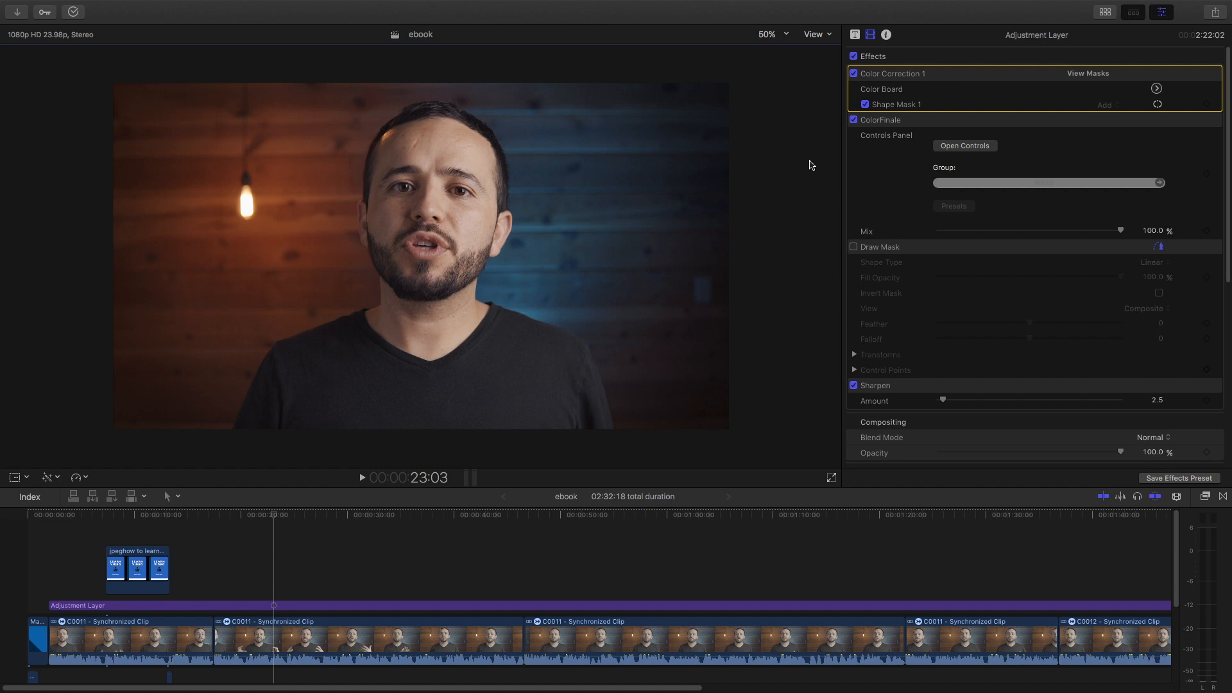
Bring up the Share menu listing the available share destinations
left_click(1214, 12)
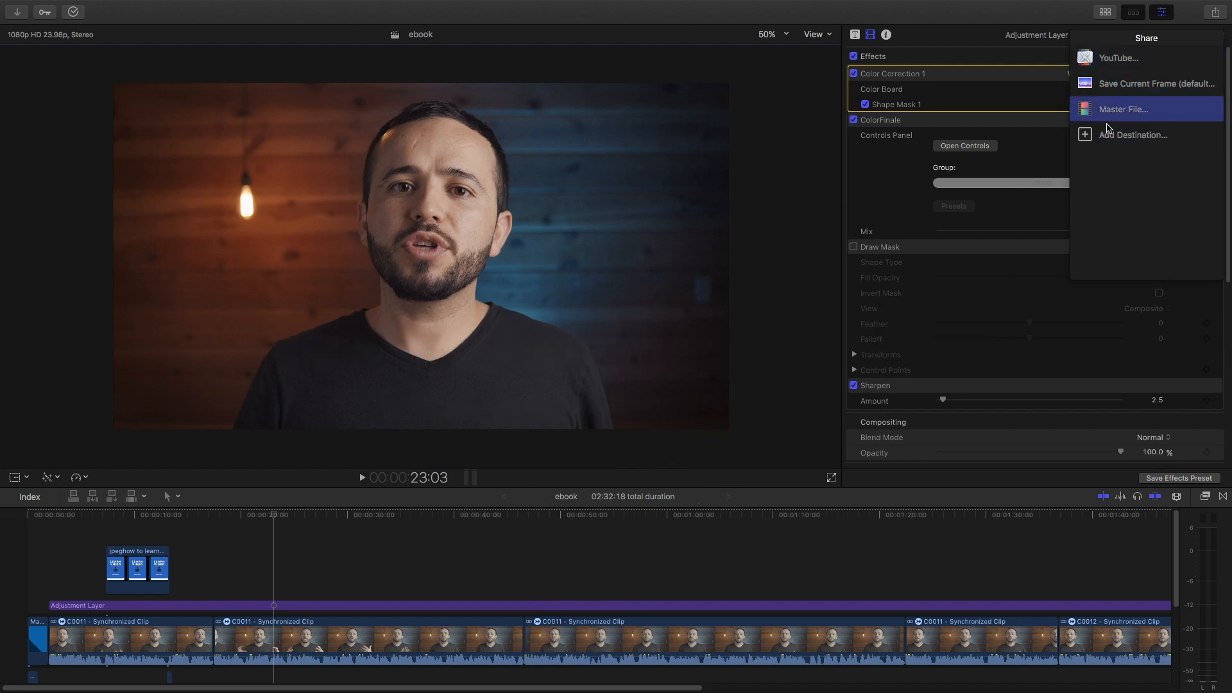
Review the YouTube, Save Current Frame and Master File destinations' settings, including frame export formats
left_click(1113, 140)
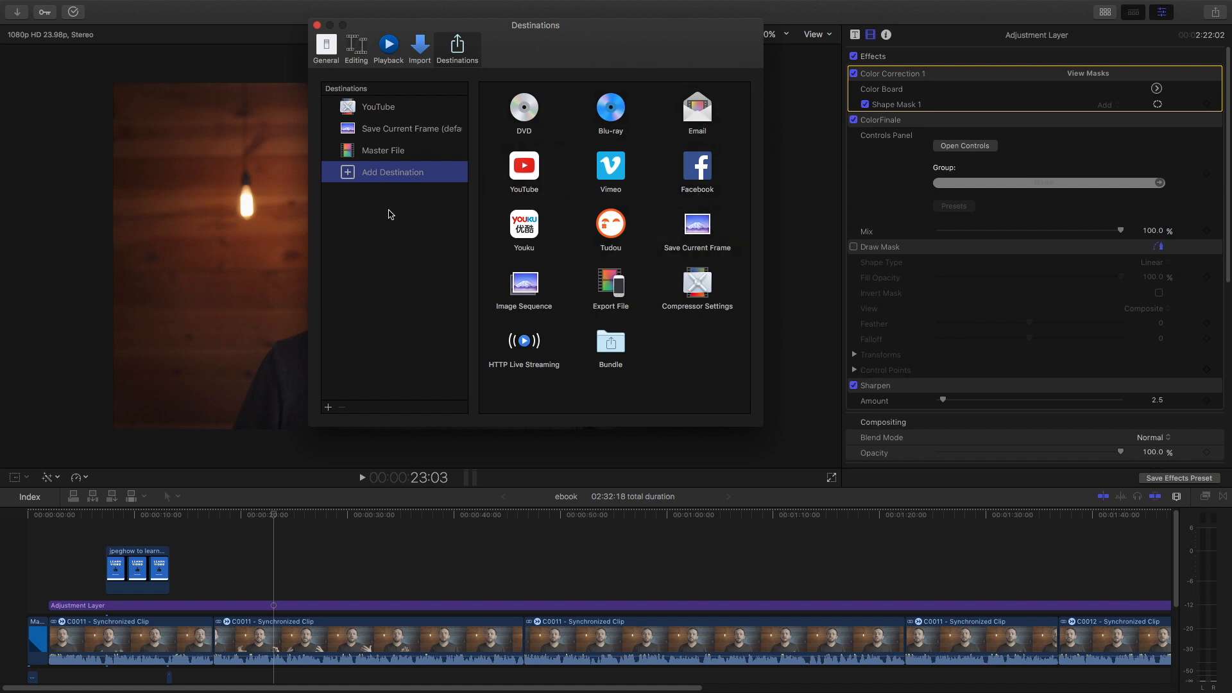
left_click(405, 149)
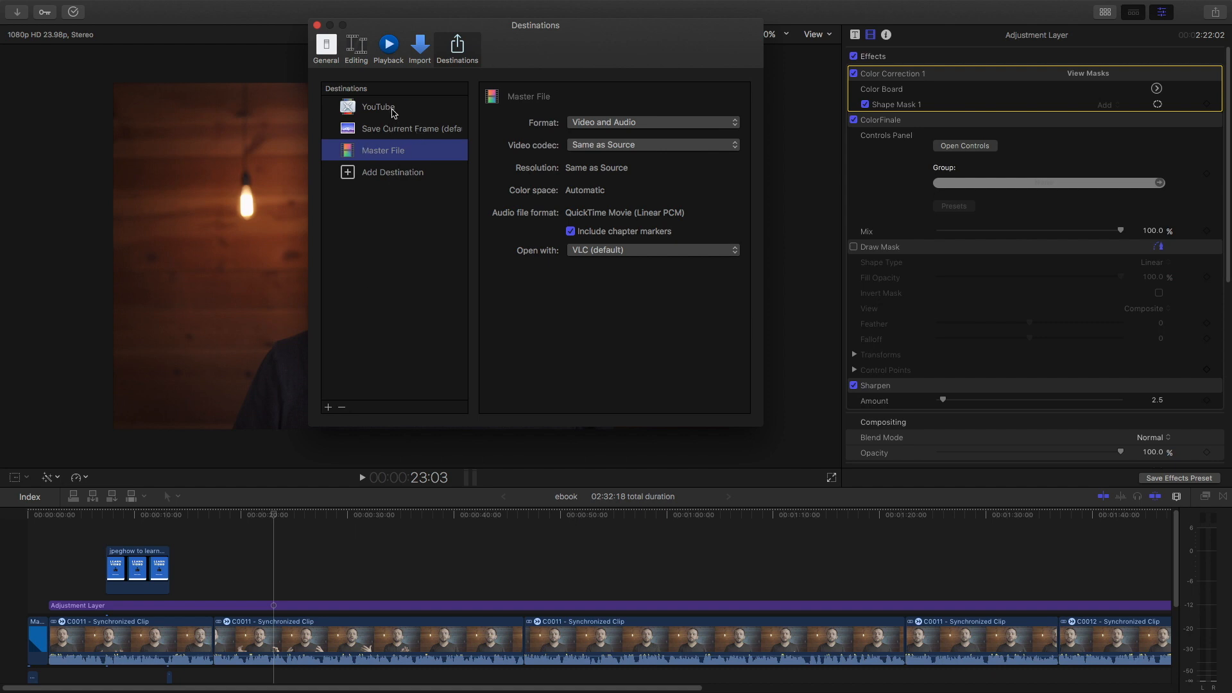
left_click(393, 112)
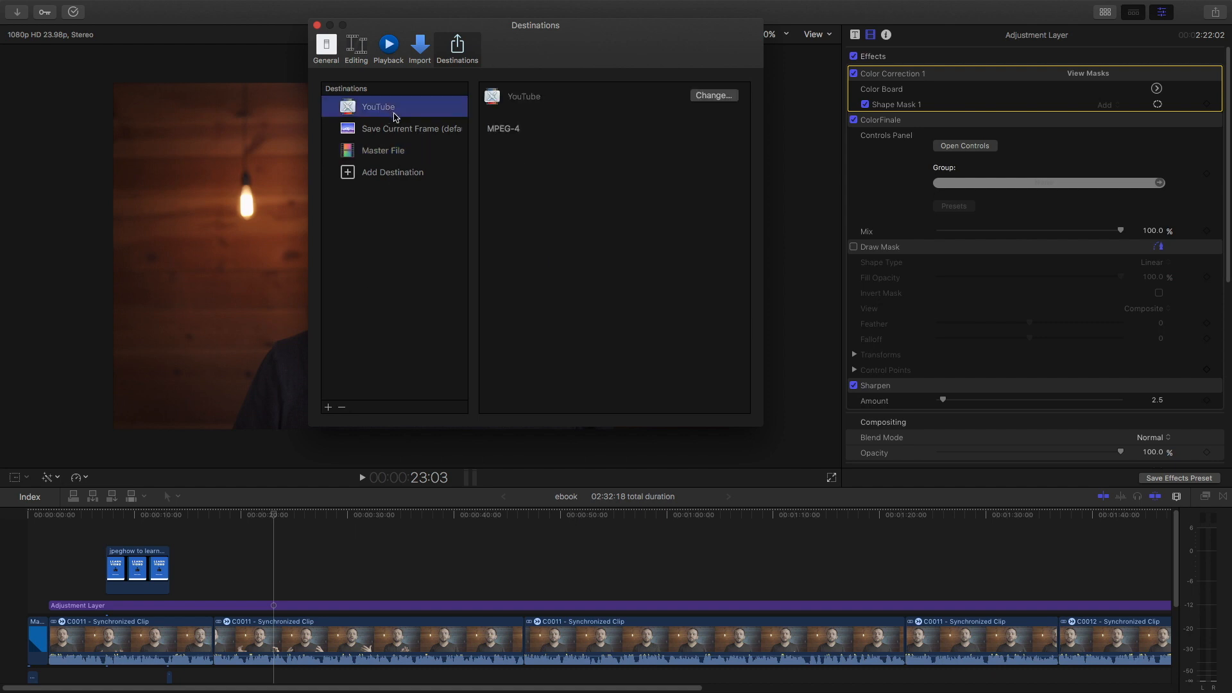
left_click(401, 129)
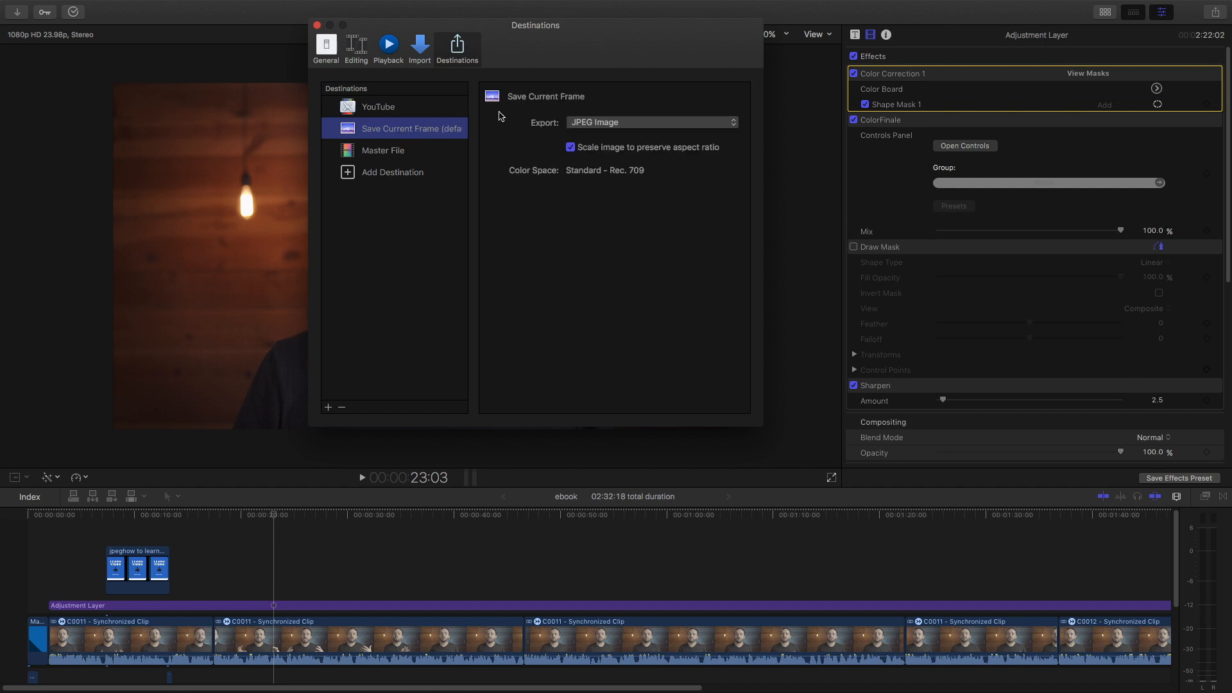
left_click(591, 122)
left_click(590, 122)
left_click(389, 150)
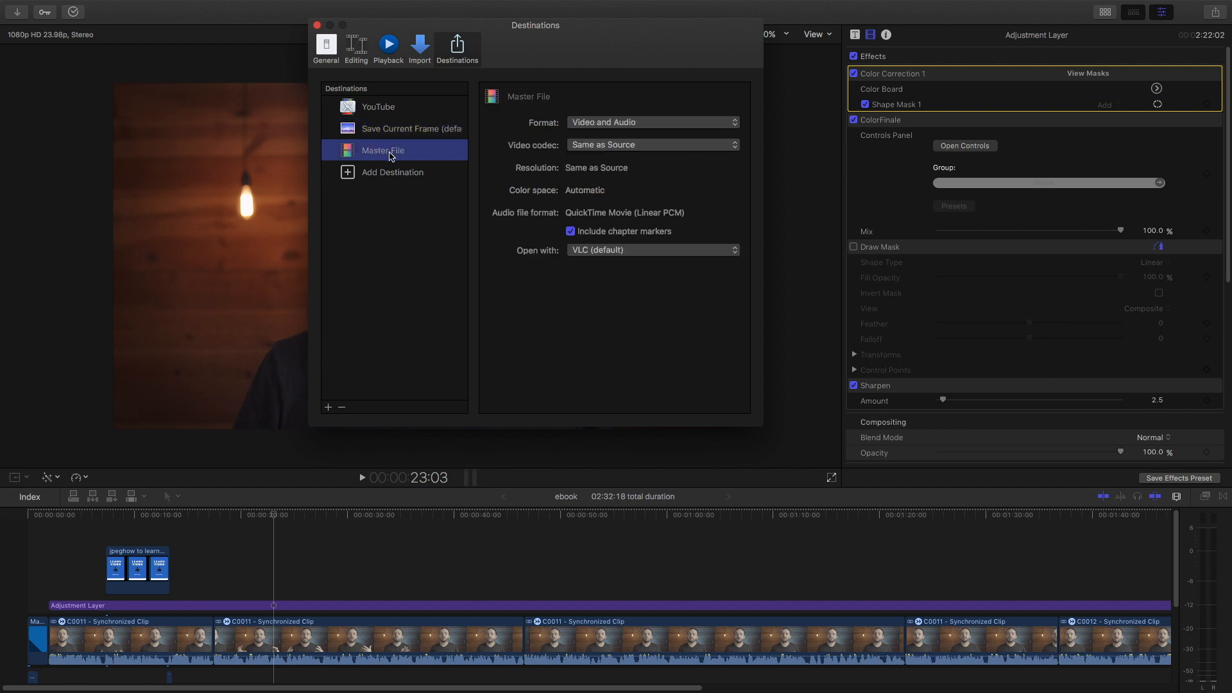
left_click(387, 108)
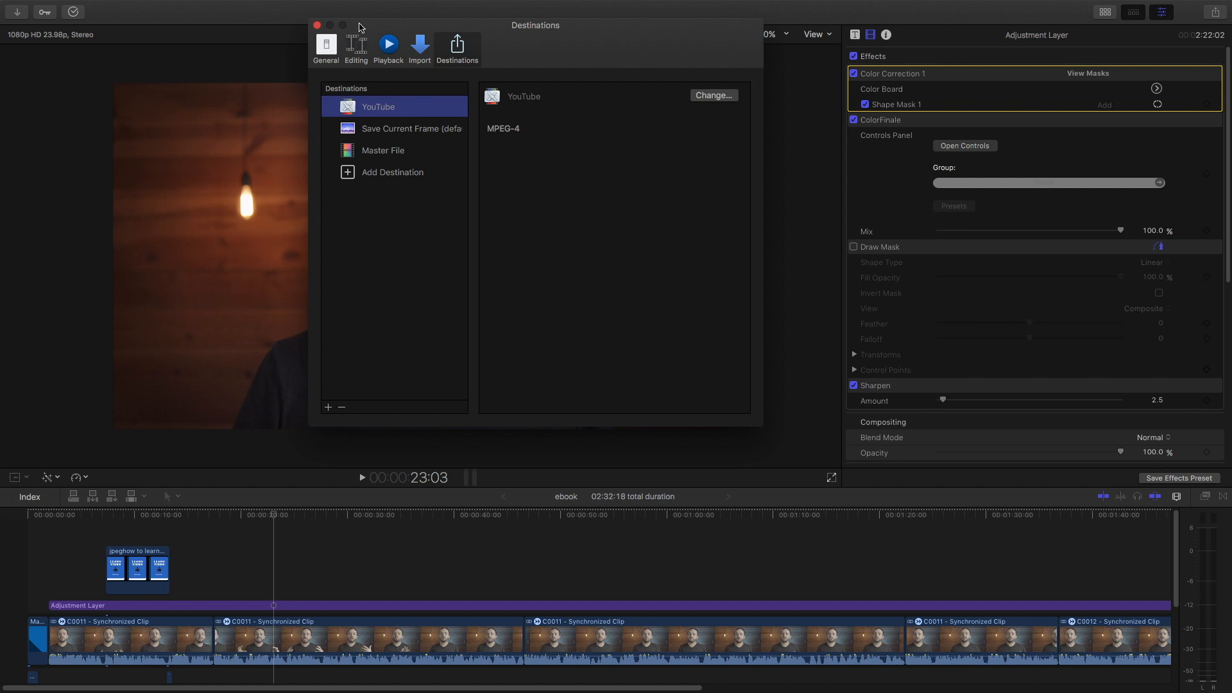
Close the Destinations preferences and show Launchpad's grid of installed apps
left_click(318, 26)
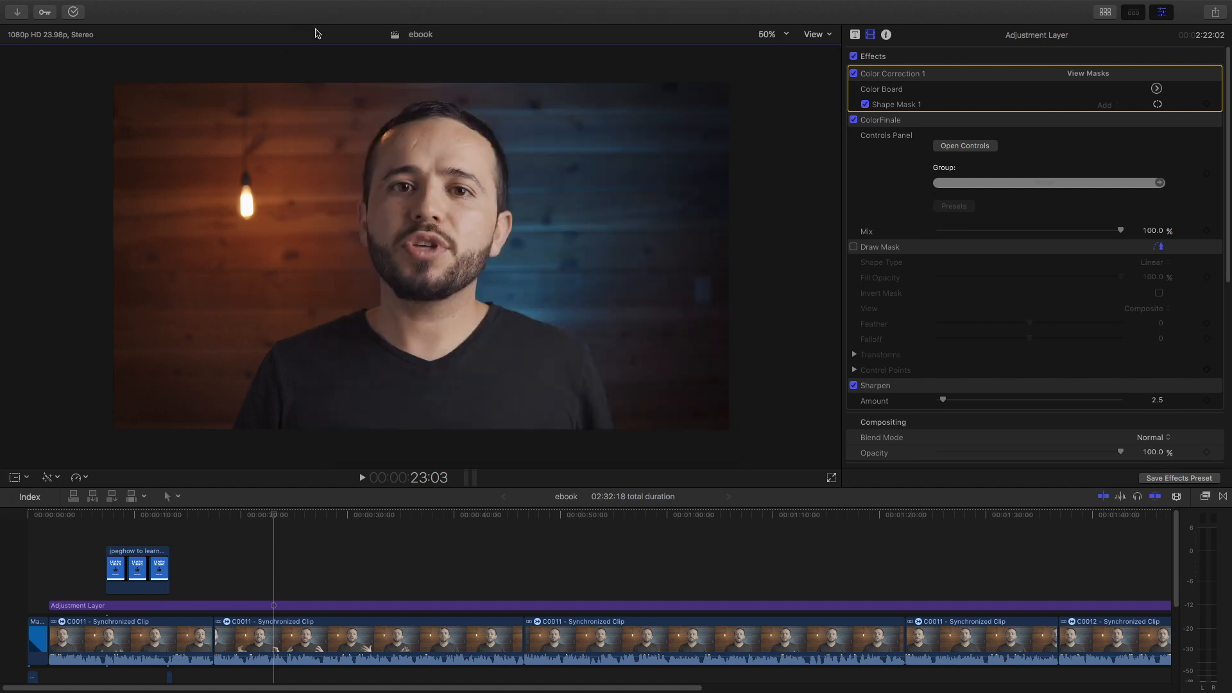
key("F4")
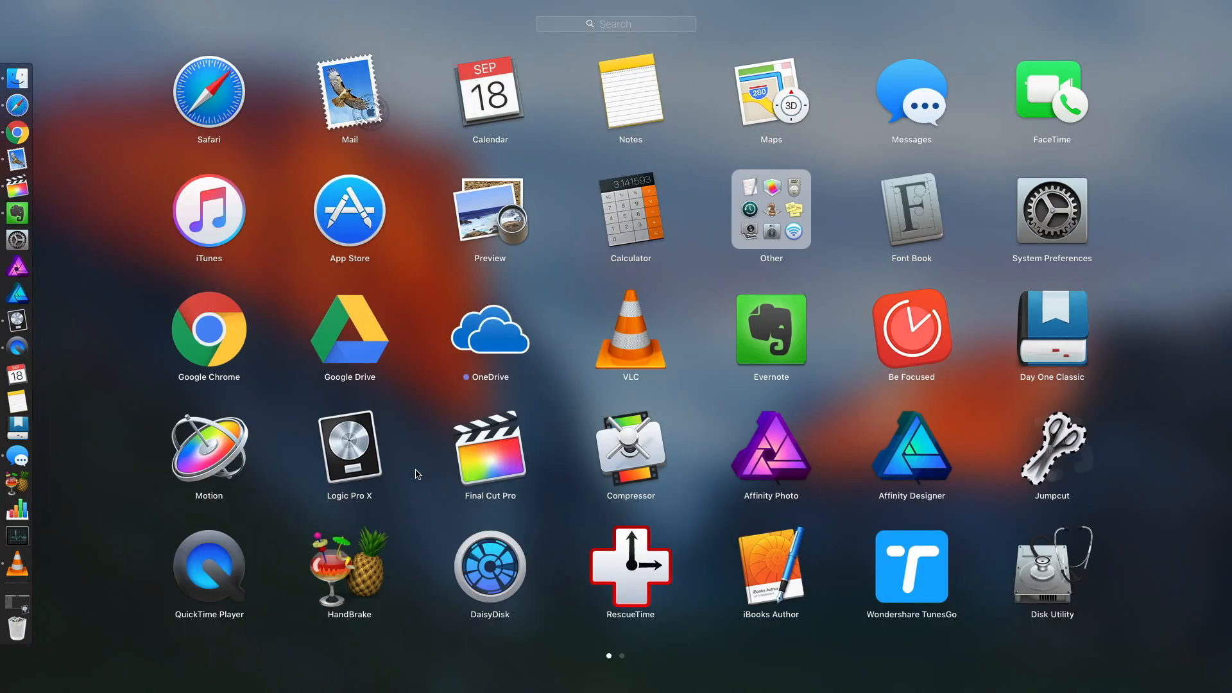
Launch Compressor and inspect the custom 4K, MPlus and YouTube settings, including the YouTube summary
left_click(643, 452)
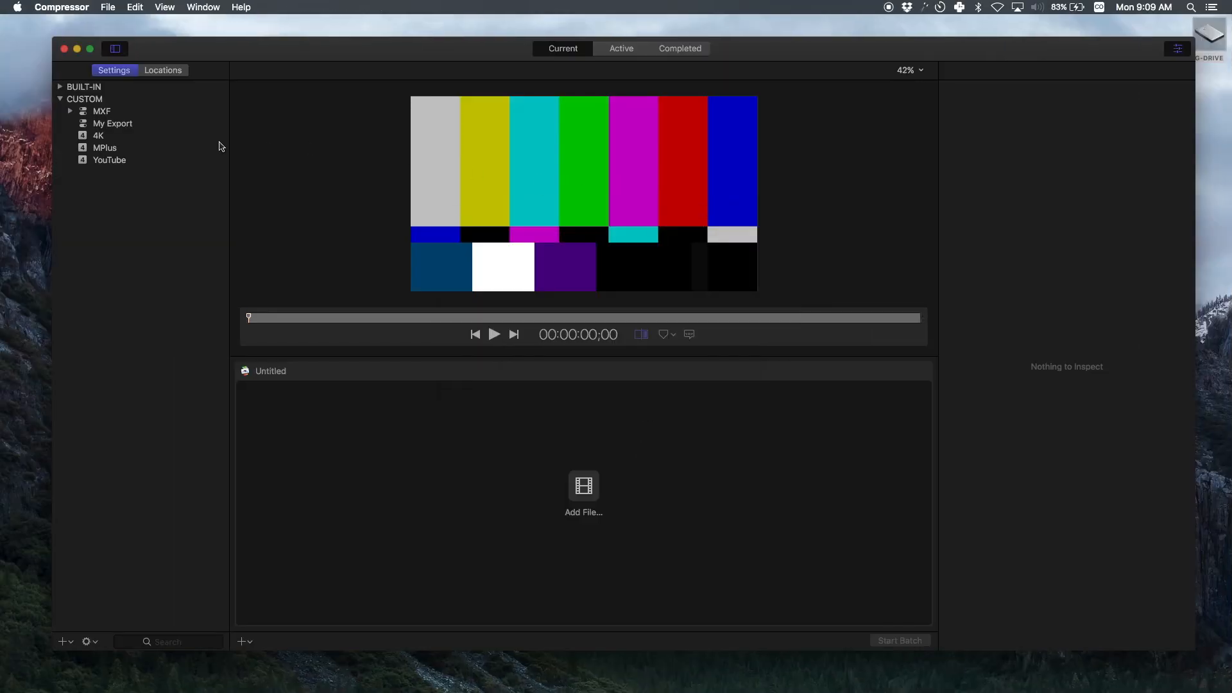
left_click(116, 137)
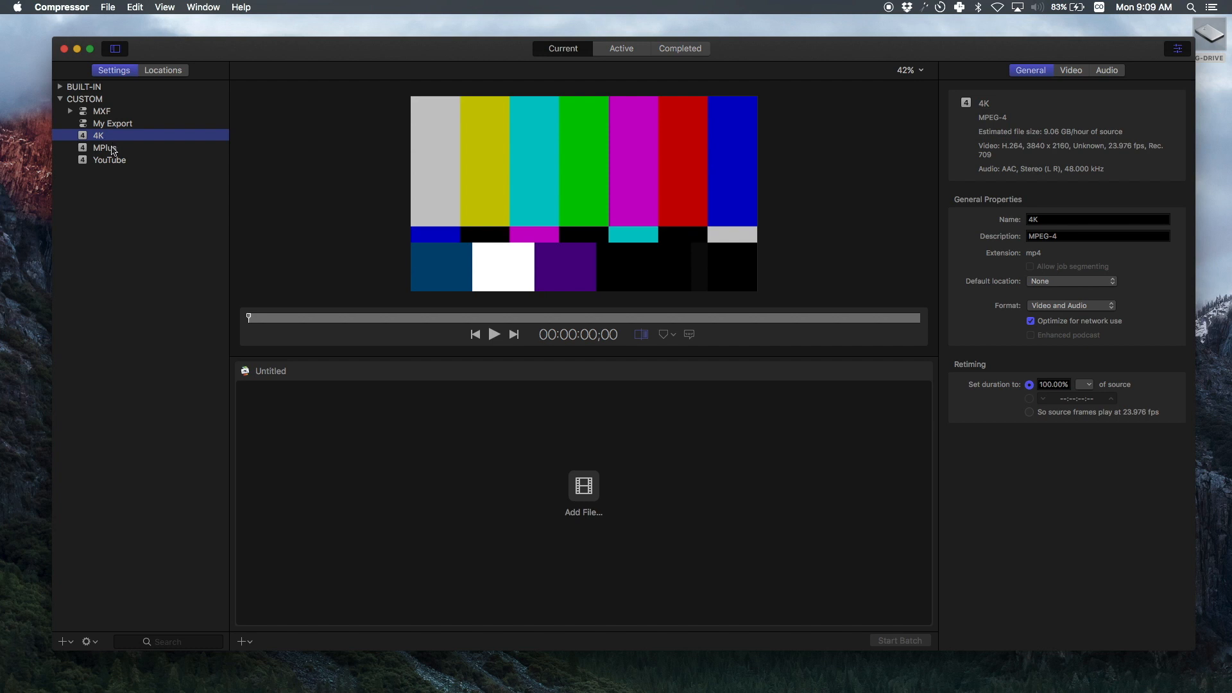
left_click(106, 148)
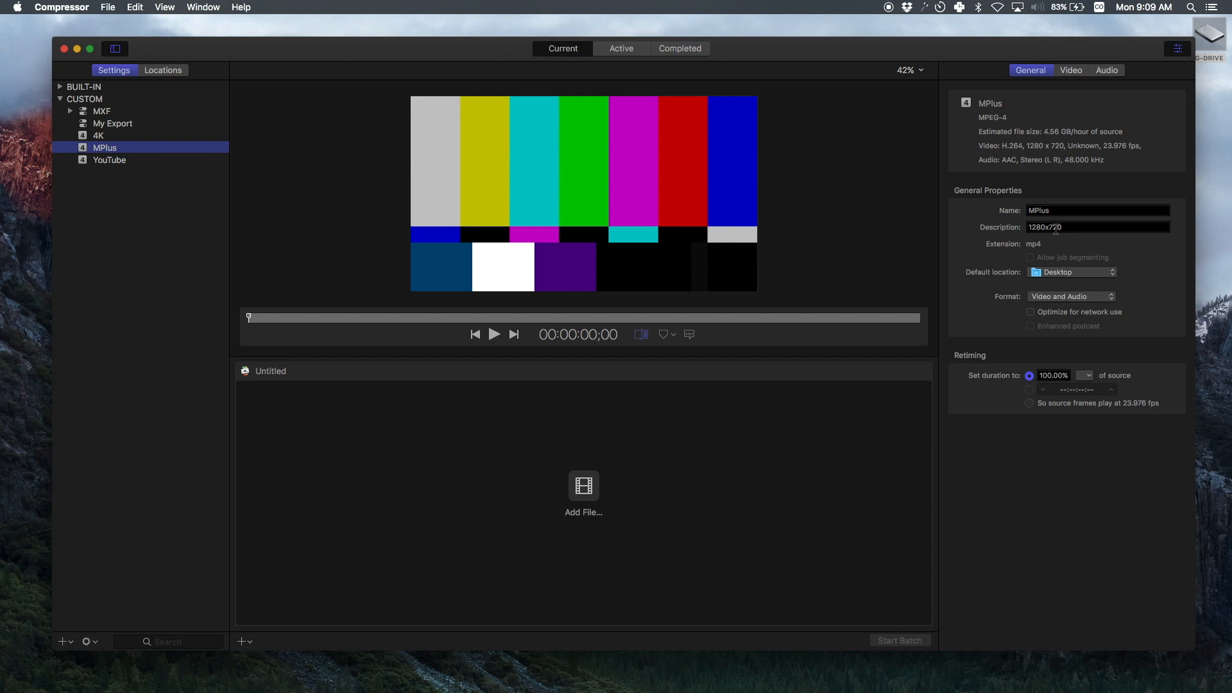
left_click(110, 161)
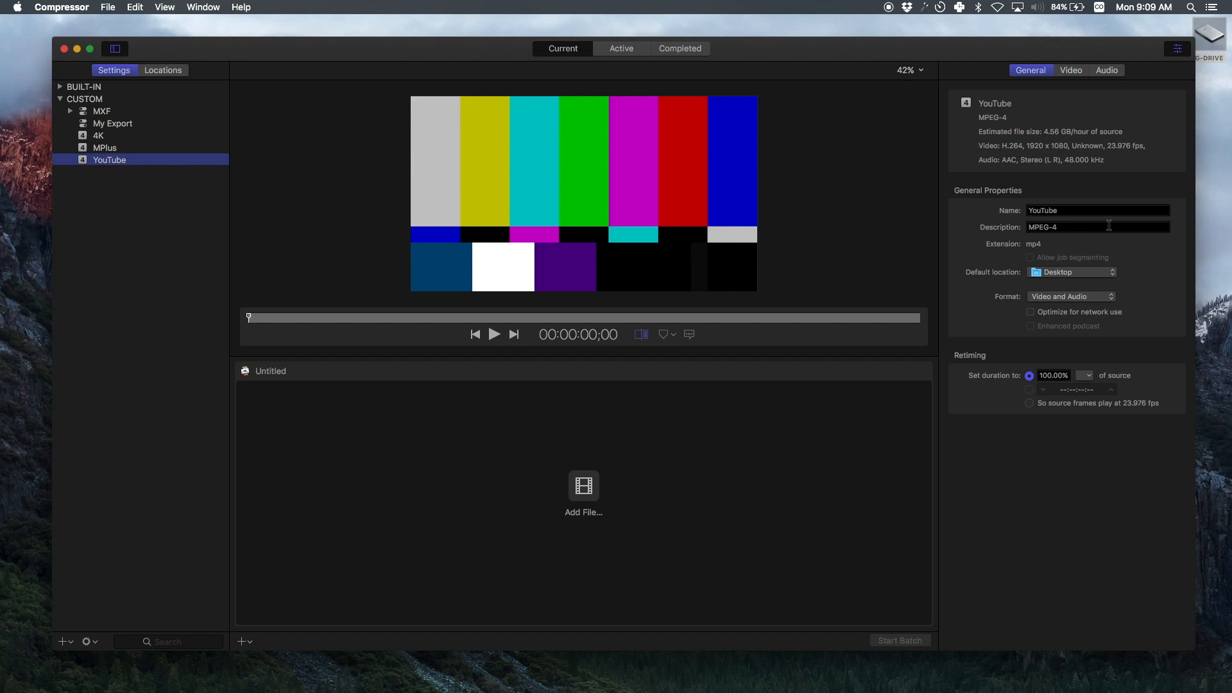
left_click(1056, 146)
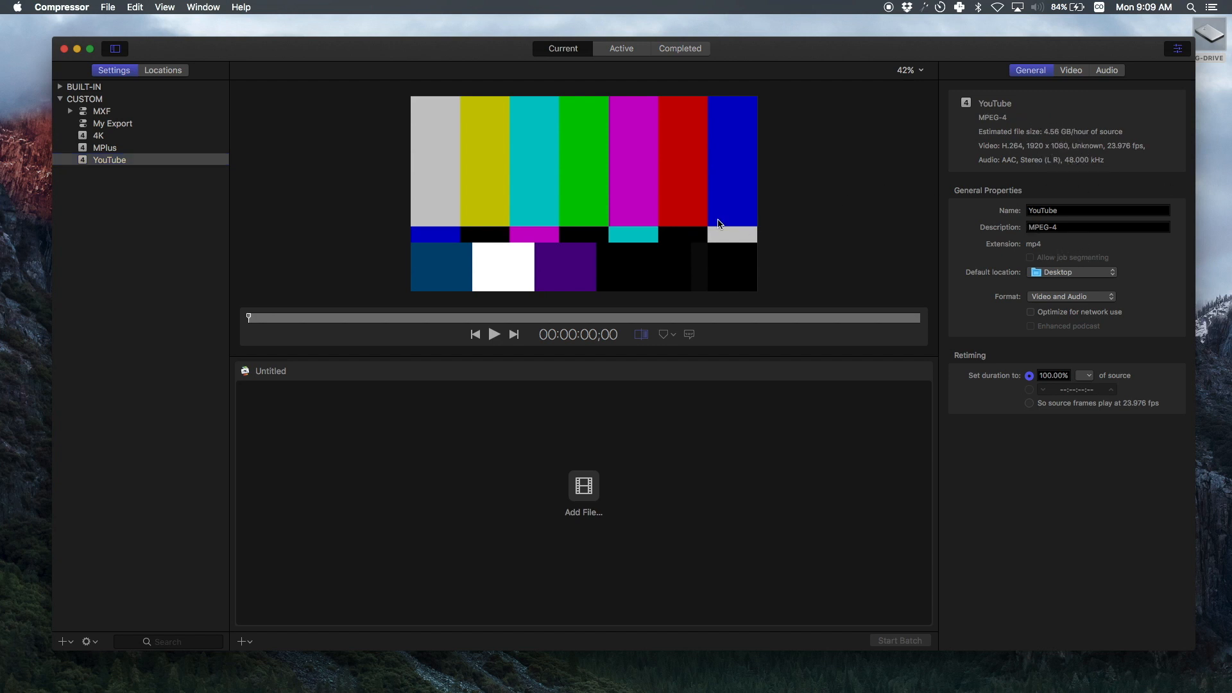
Create a new custom setting in MPEG-4 format named 2YouTube, then select the original YouTube setting
left_click(67, 645)
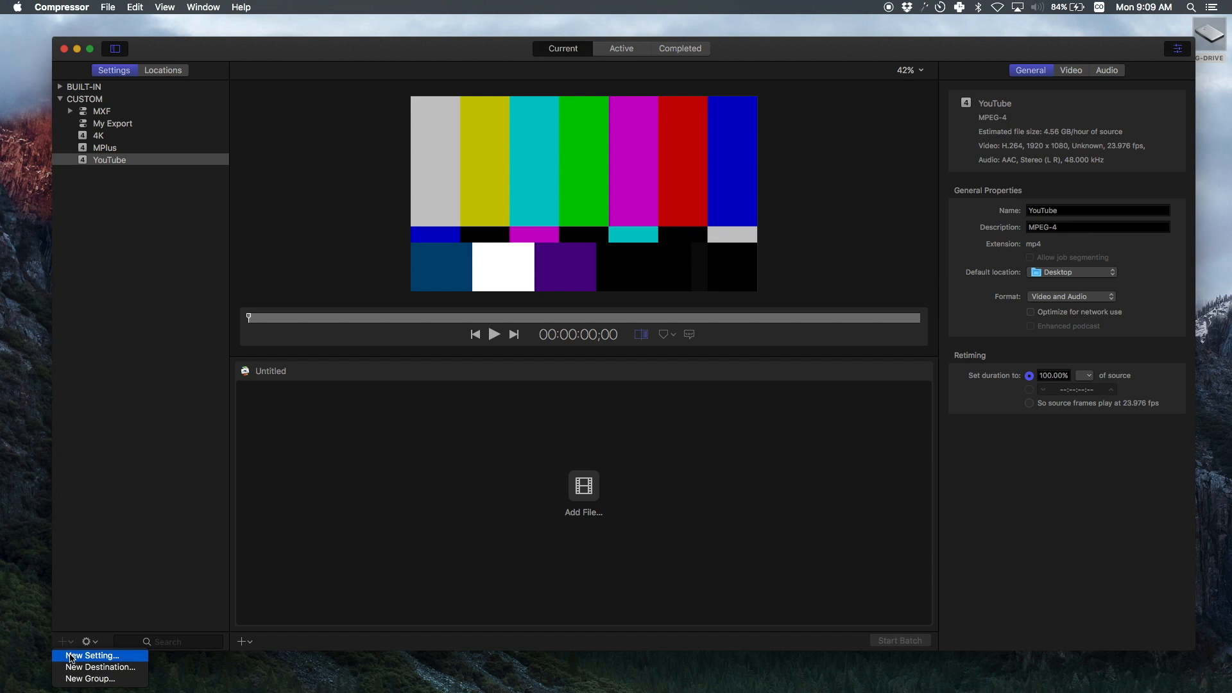
left_click(87, 655)
left_click(624, 81)
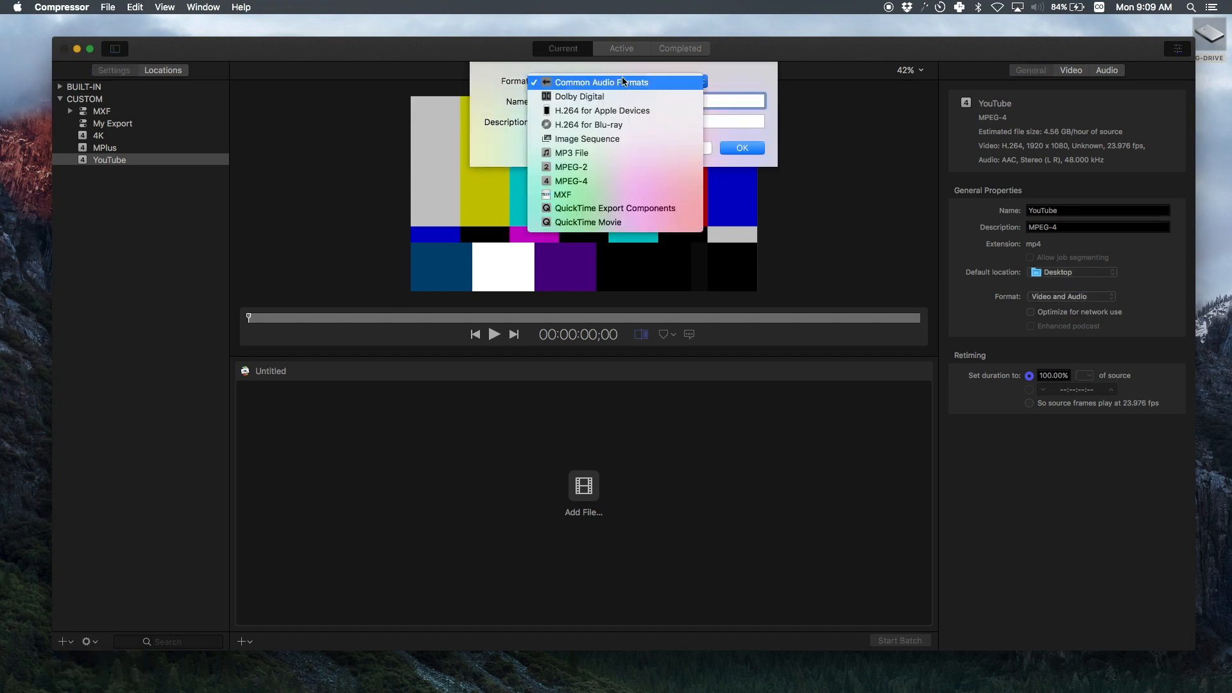
left_click(607, 183)
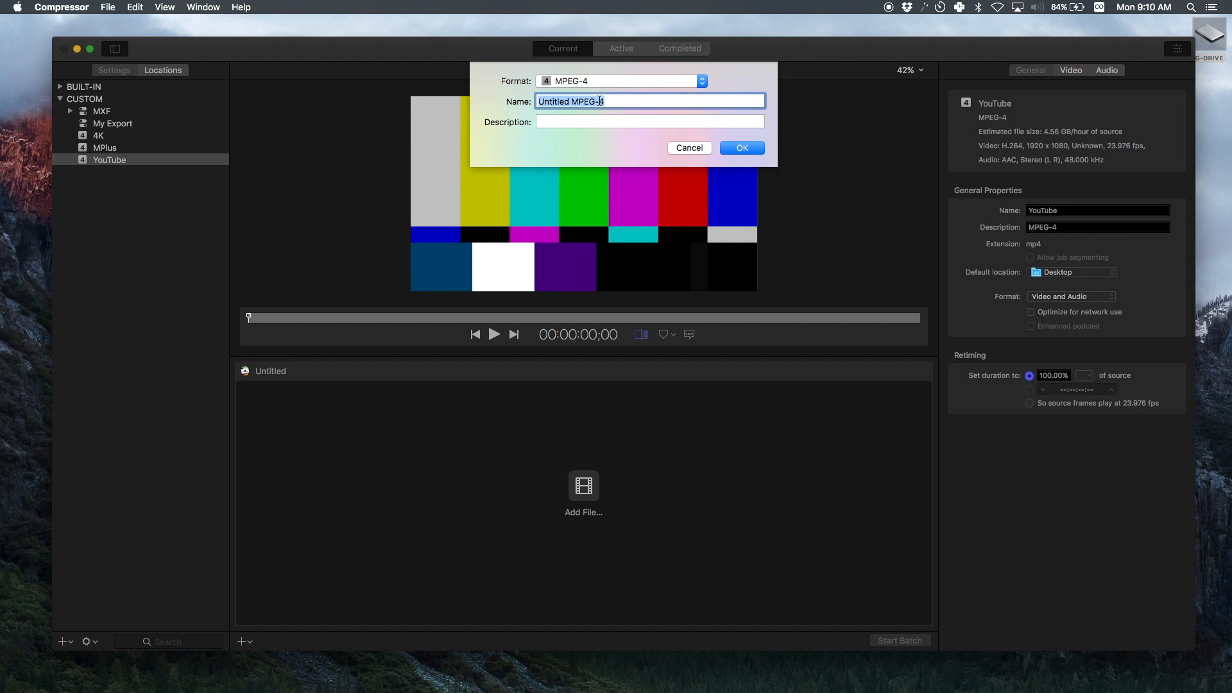
type("2Yout")
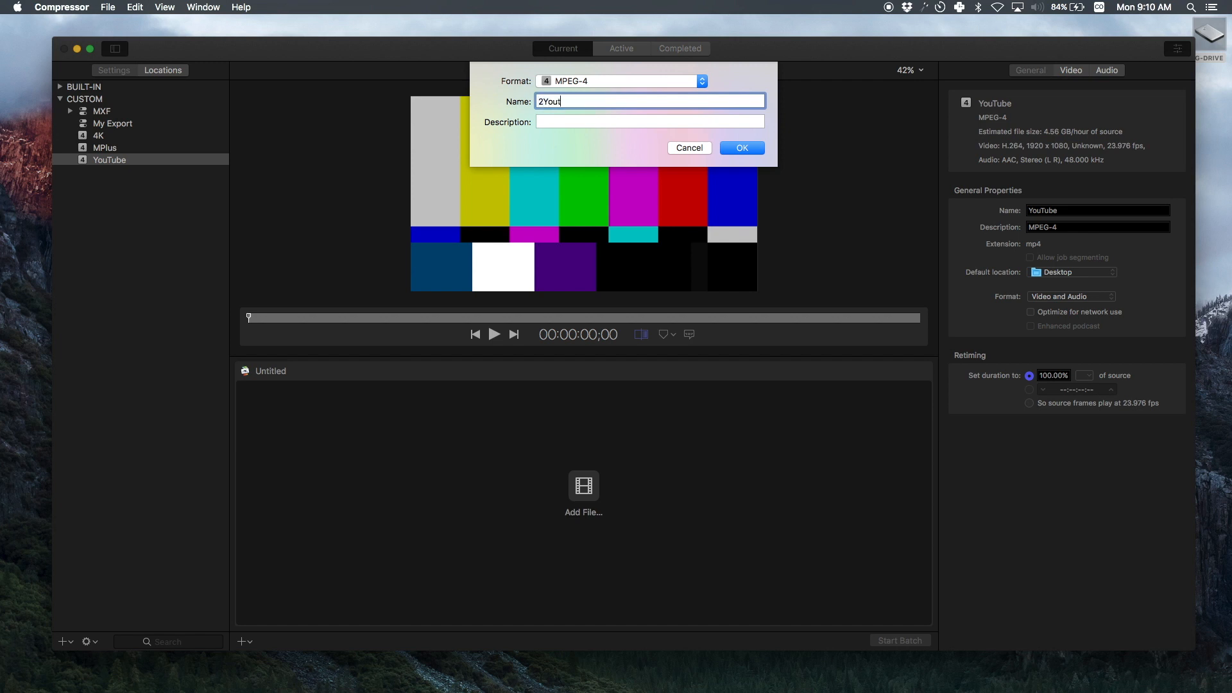
key("BackSpace")
key("BackSpace")
key("BackSpace")
type("Tub")
left_click(741, 147)
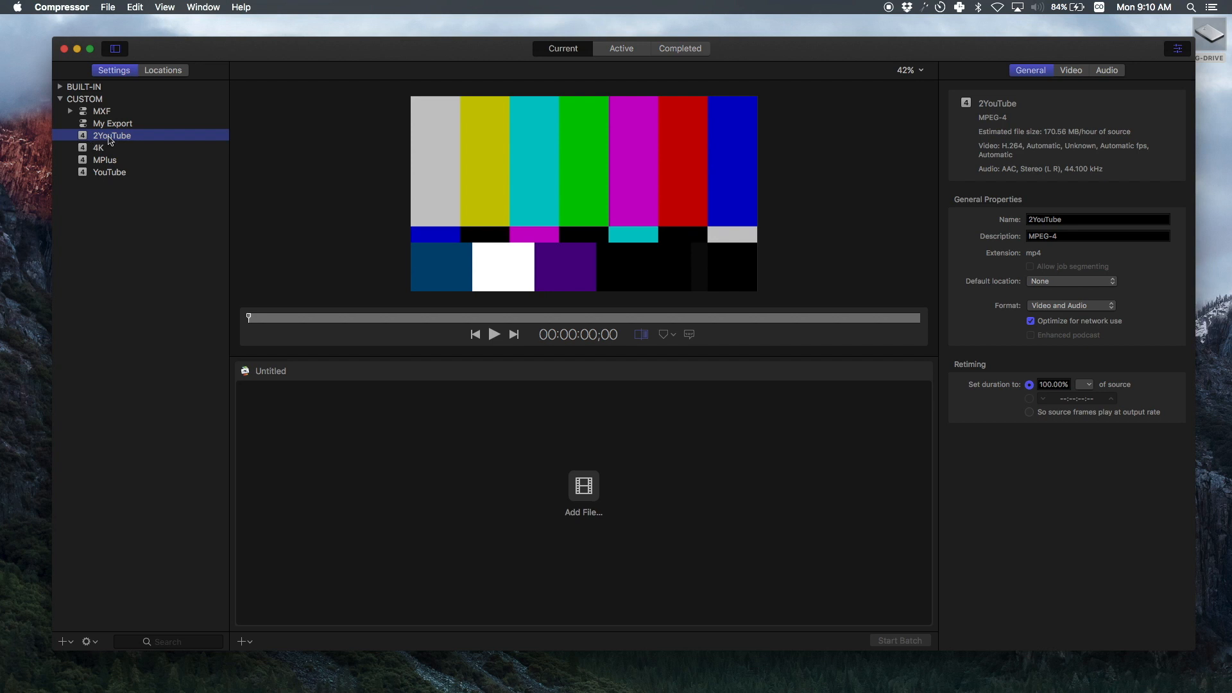
left_click(120, 174)
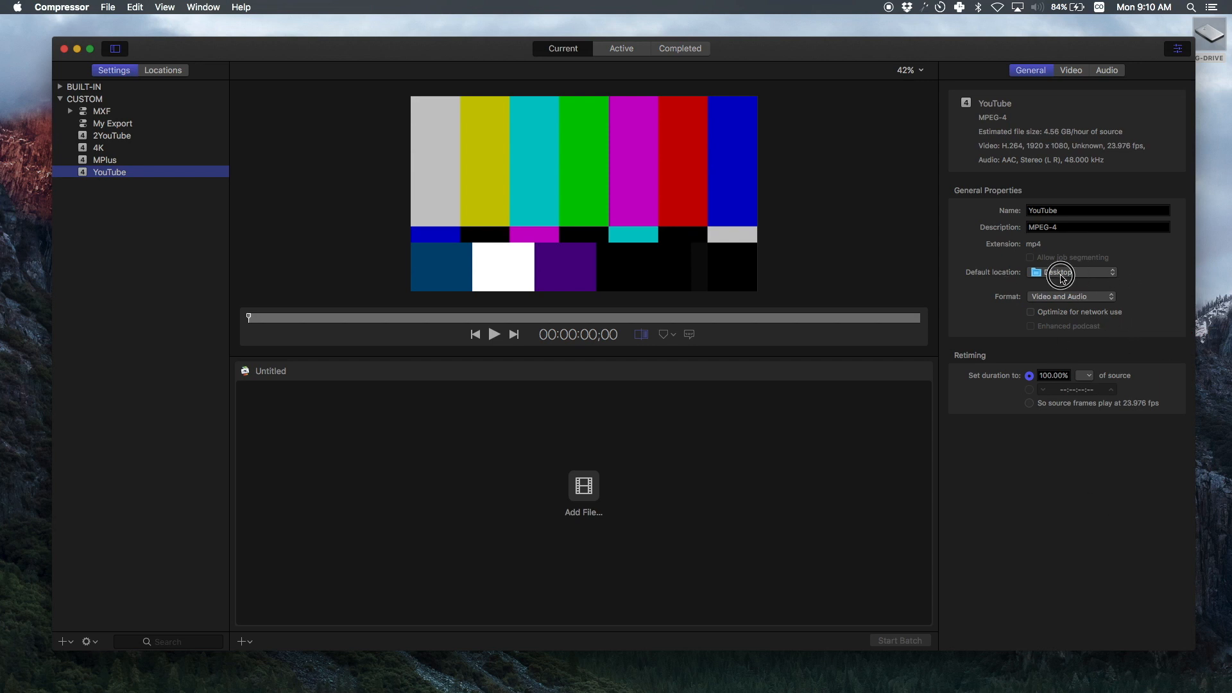
Check the YouTube setting's save location and show its video properties (1920x1080, High H.264 profile)
left_click(1059, 273)
left_click(1071, 69)
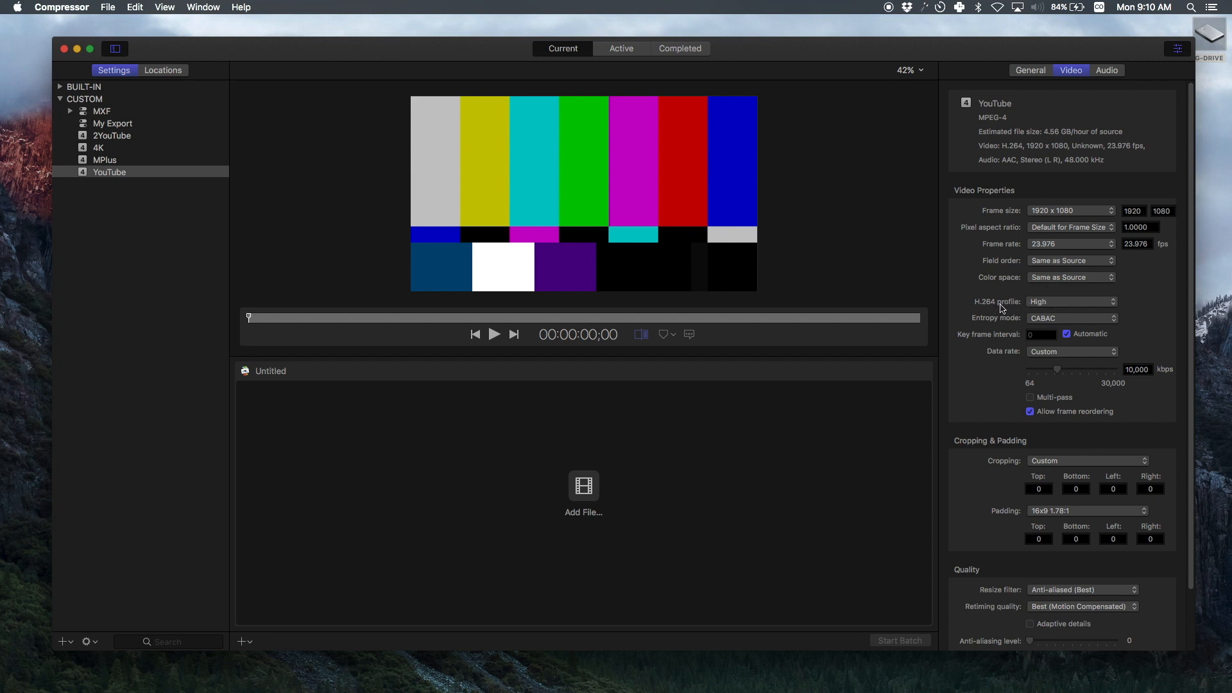
left_click(1038, 303)
left_click(1038, 303)
left_click_drag(1192, 647, 1195, 683)
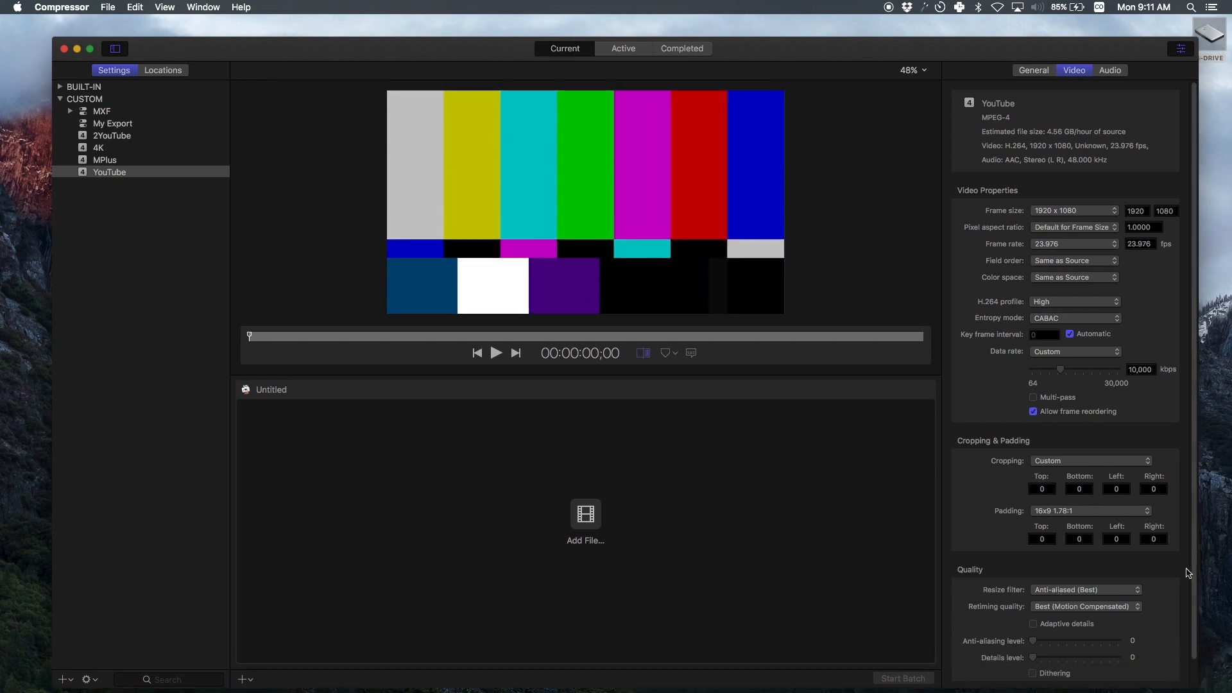
scroll(1195, 597, "down", 3)
scroll(1195, 626, "up", 3)
left_click(1110, 70)
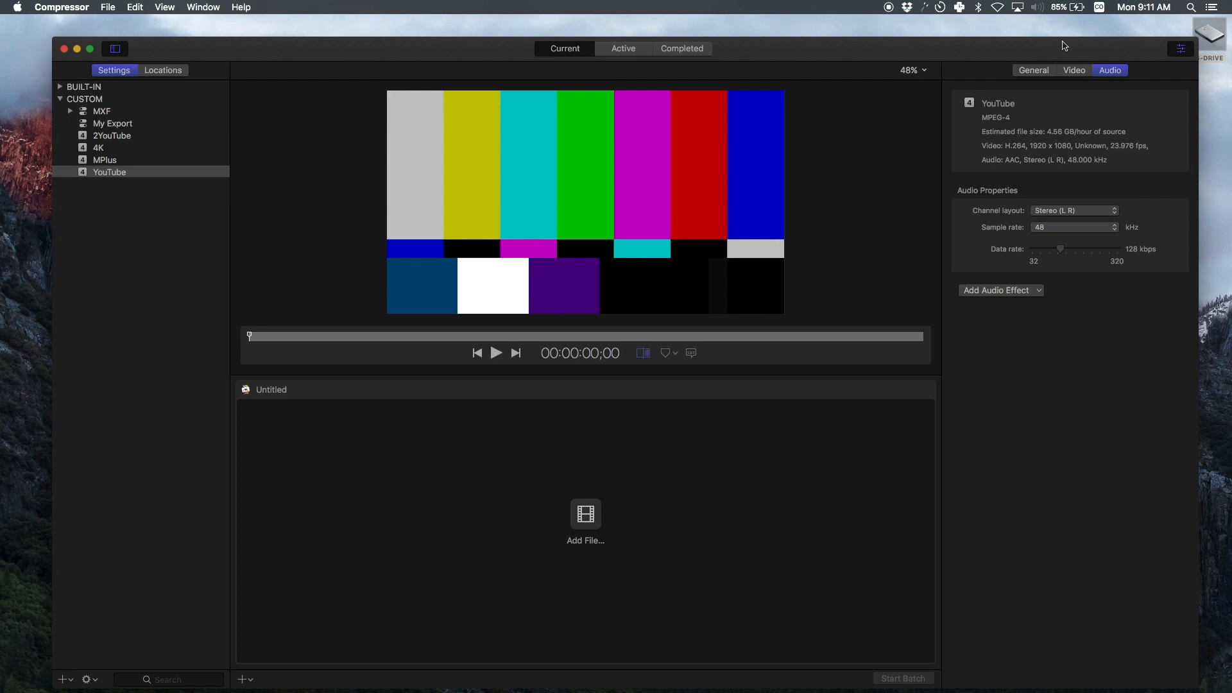
Review the YouTube setting's general and video properties, then close Compressor to return to Final Cut Pro
left_click(1035, 70)
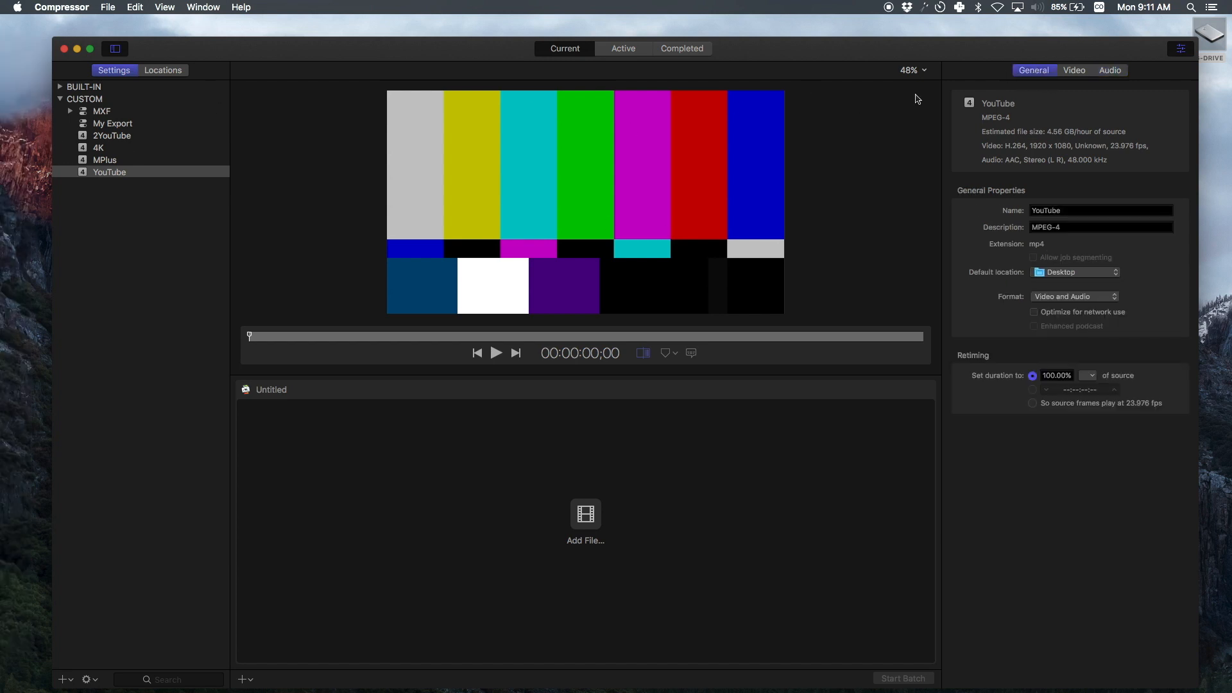
left_click(1077, 71)
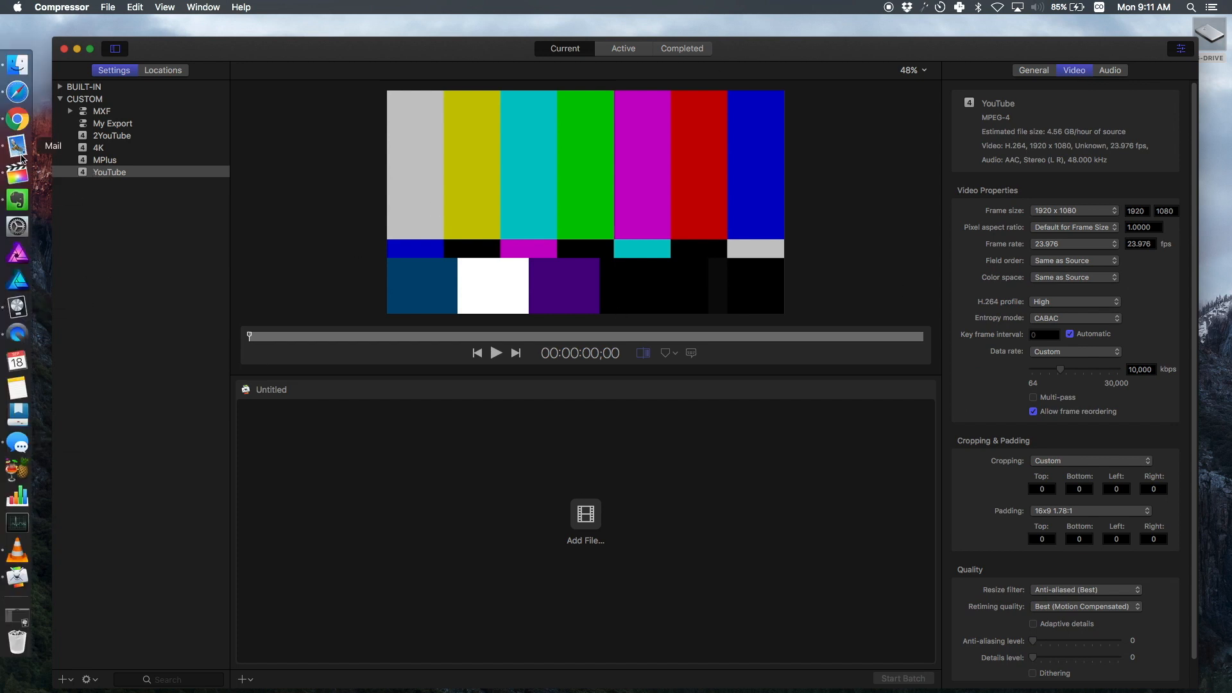
left_click(68, 49)
left_click(18, 185)
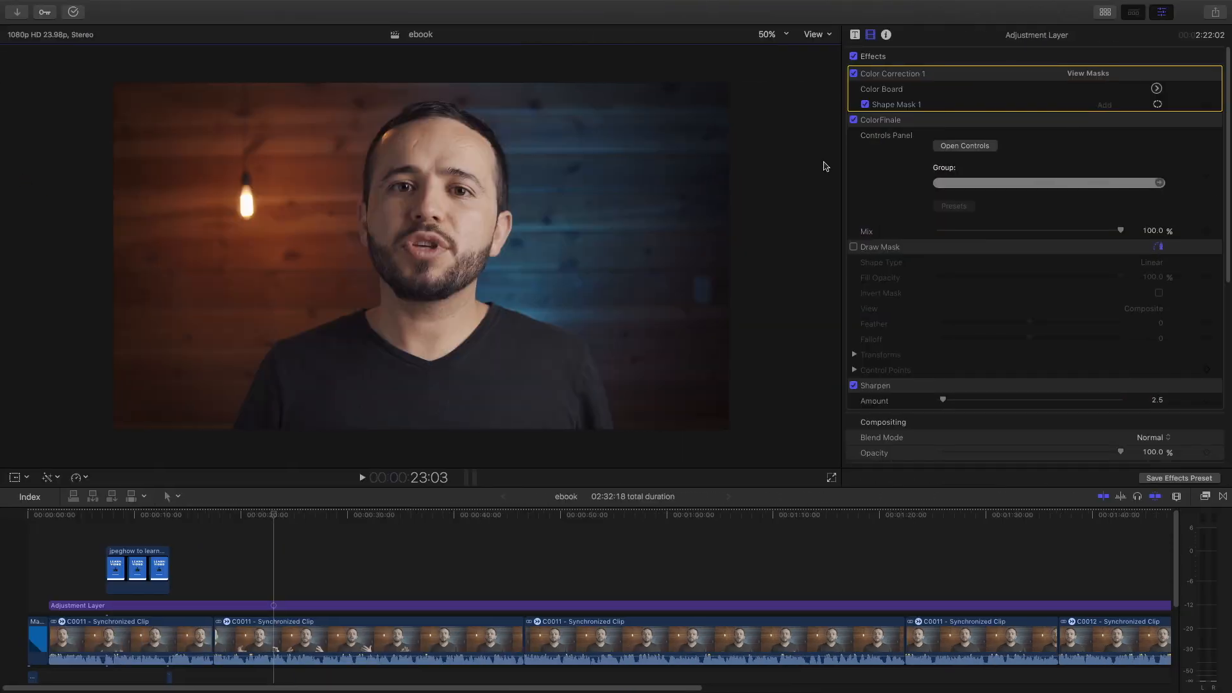
Add a Compressor Settings destination using the custom 2YouTube setting to the share destinations list
left_click(1216, 13)
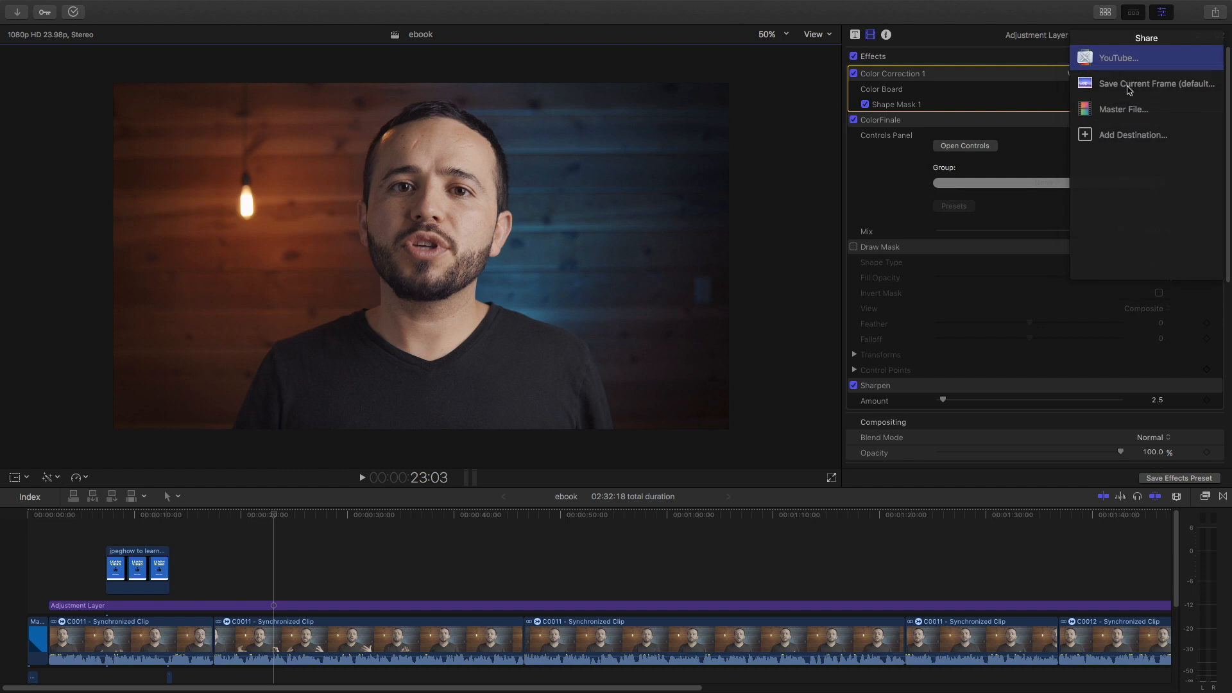
left_click(1136, 128)
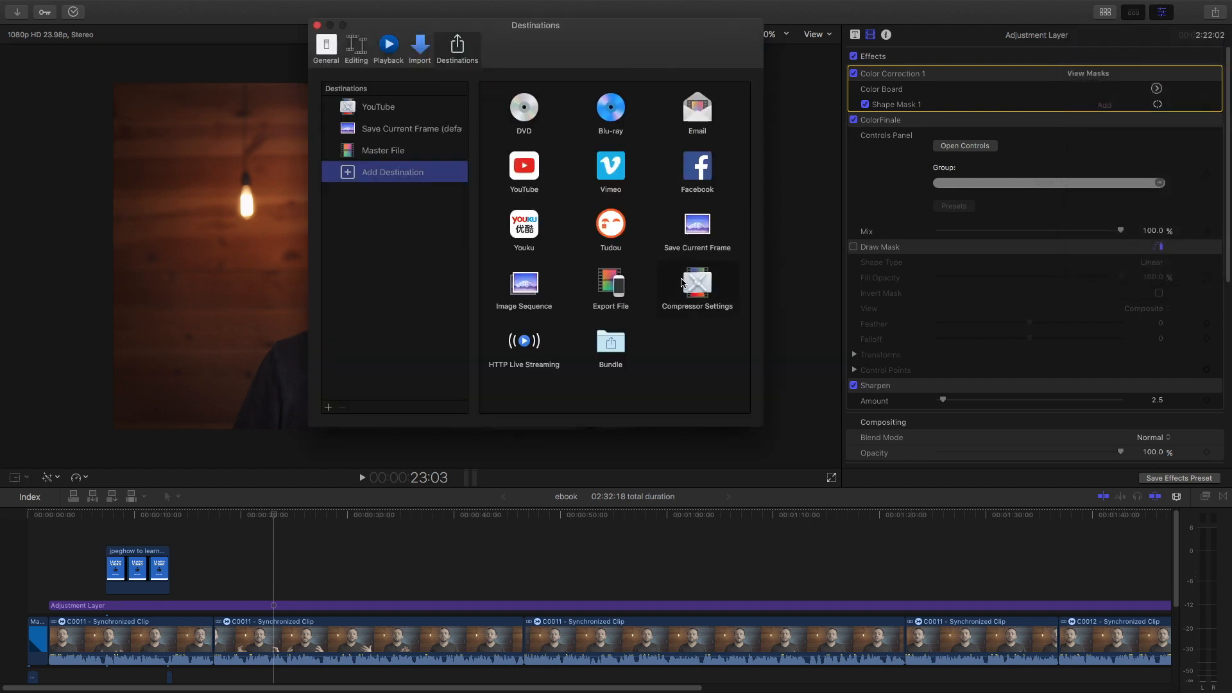
left_click_drag(716, 289, 423, 171)
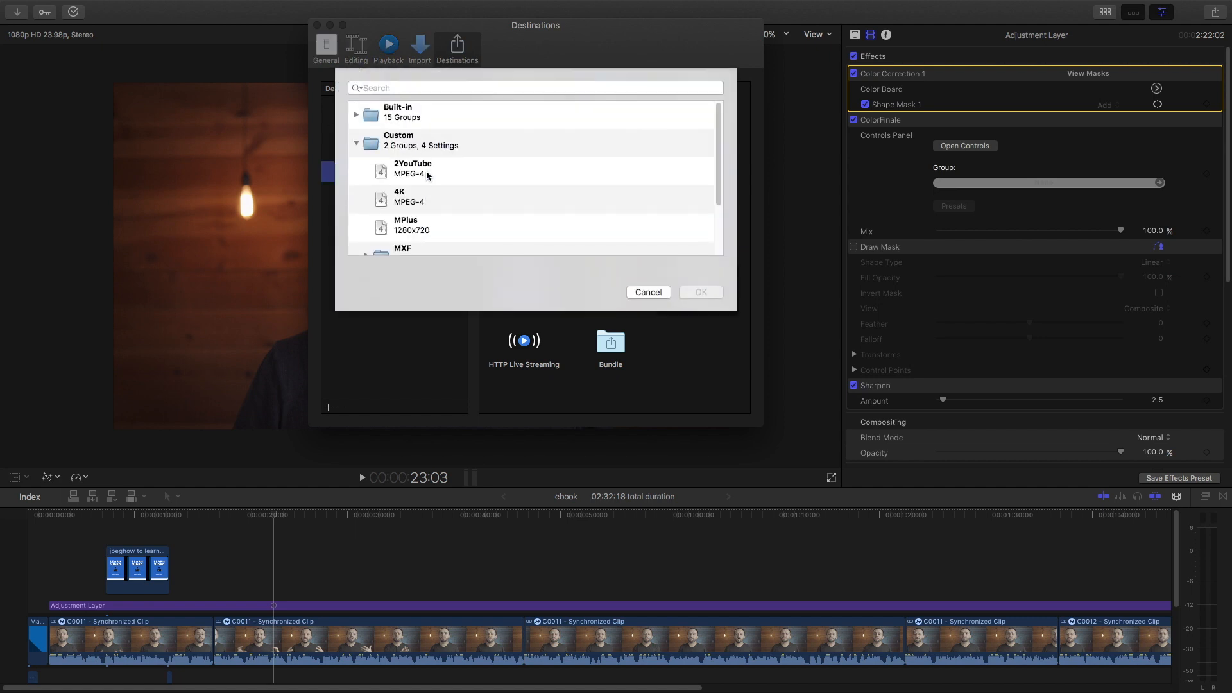
mouse_move(717, 145)
left_mouse_down()
mouse_move(716, 212)
mouse_move(717, 139)
left_mouse_up()
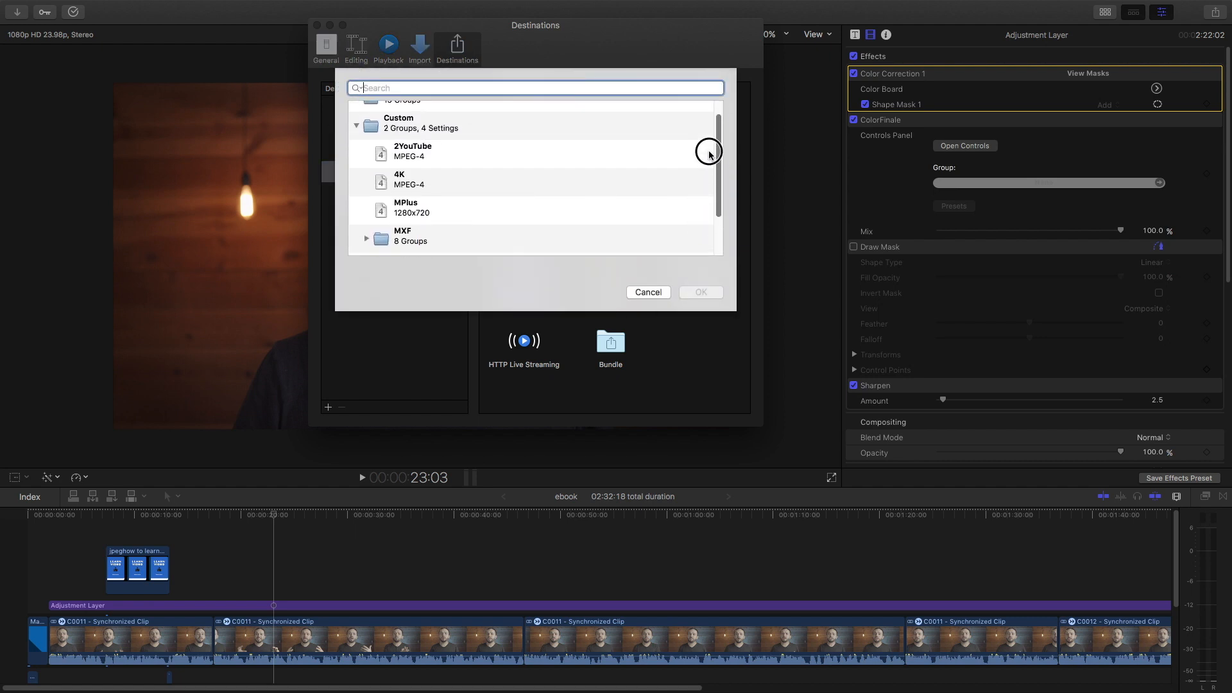
left_click(443, 150)
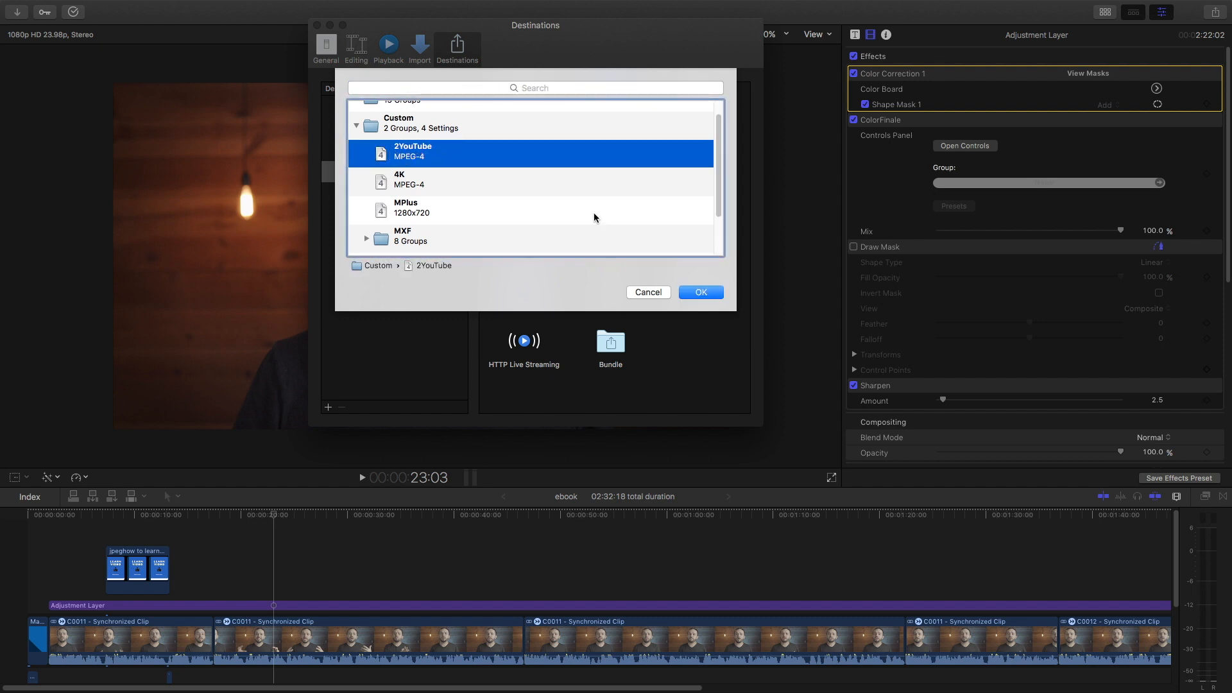
left_click(701, 292)
left_click(392, 172)
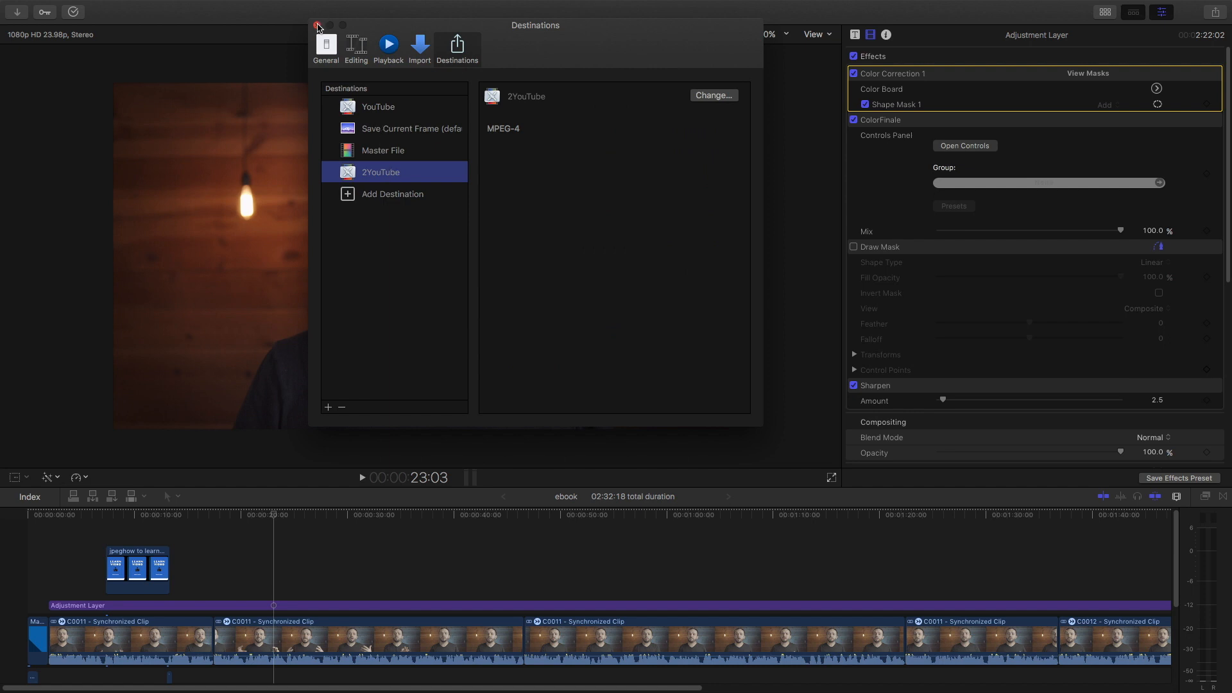
Close the Destinations preferences and confirm 2YouTube appears among the Share menu options
left_click(318, 25)
left_click(1217, 12)
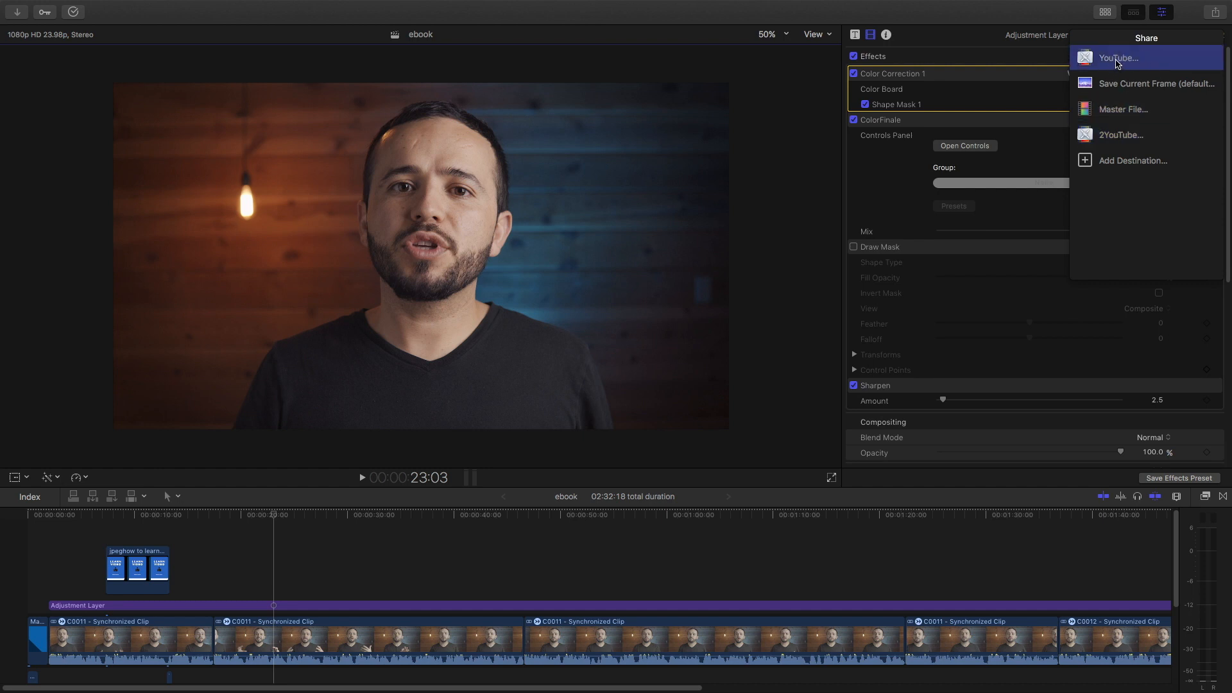
left_click(1118, 60)
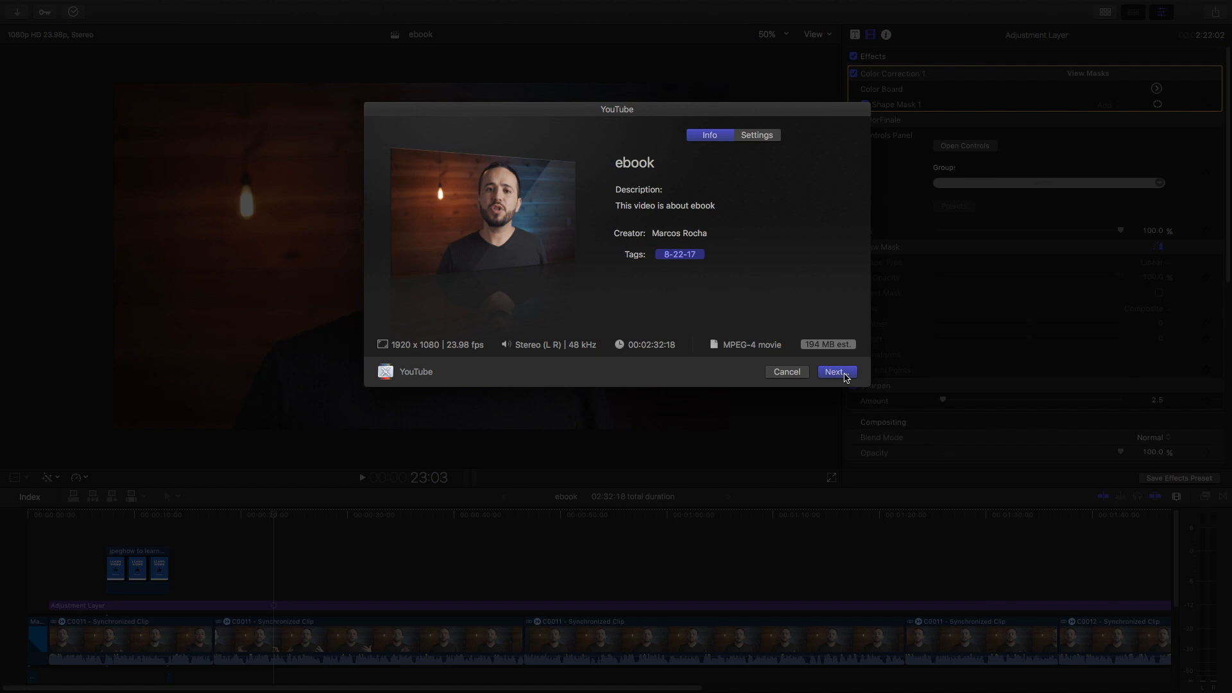
left_click(786, 372)
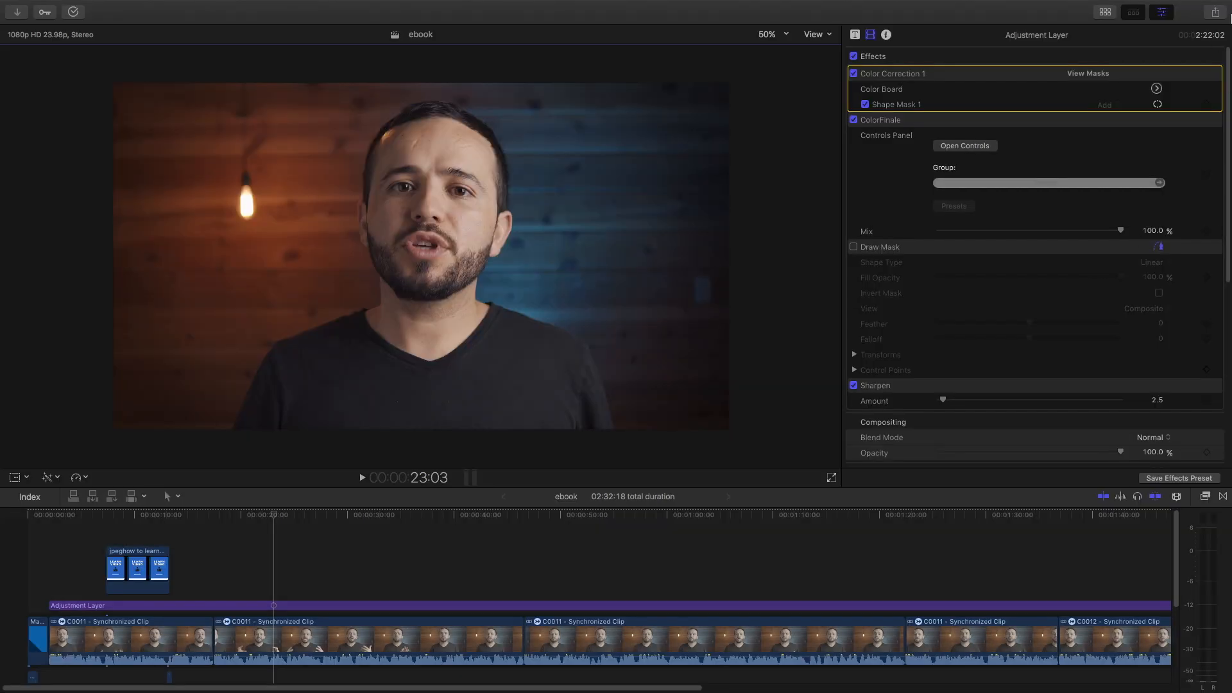
Delete the 2YouTube destination from the share destinations list and close the preferences
mouse_move(1151, 3)
left_click(1220, 27)
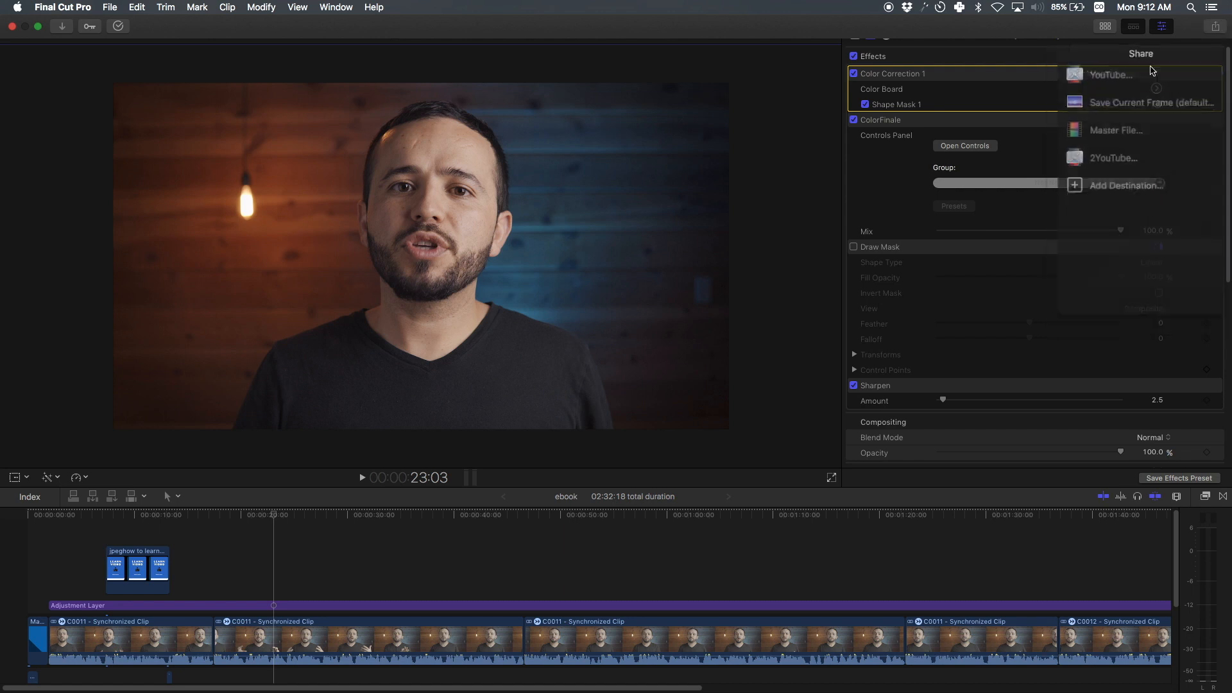
left_click(1137, 158)
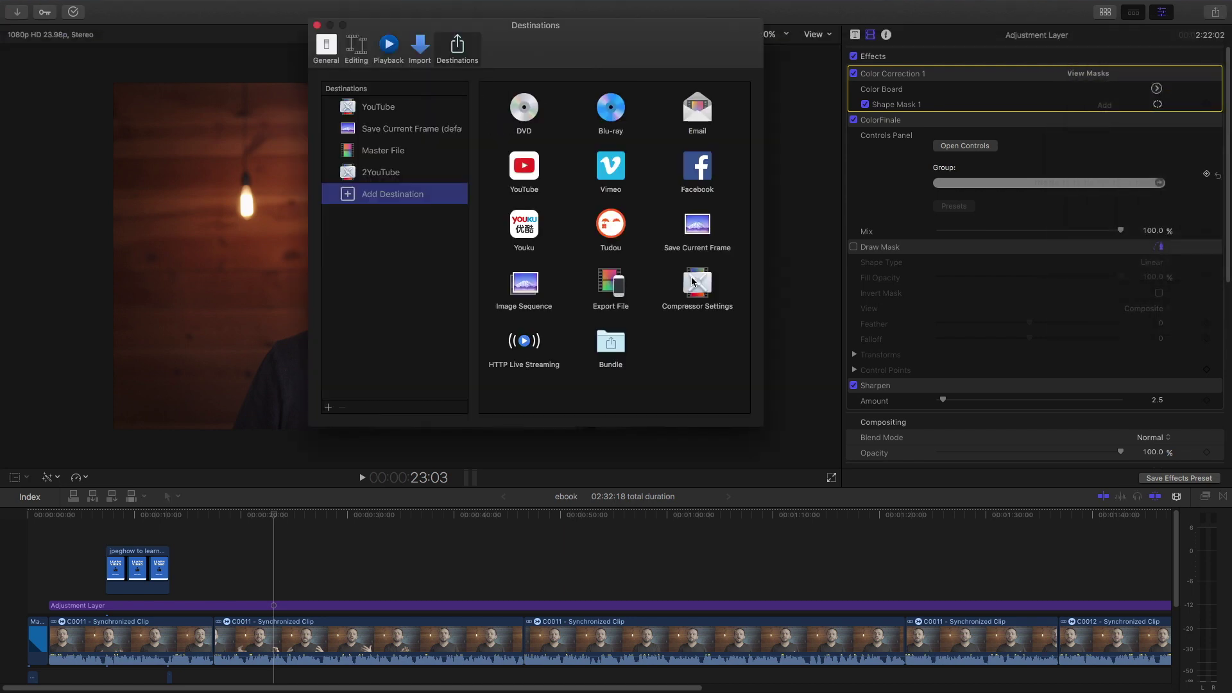
left_click(400, 173)
left_click(342, 408)
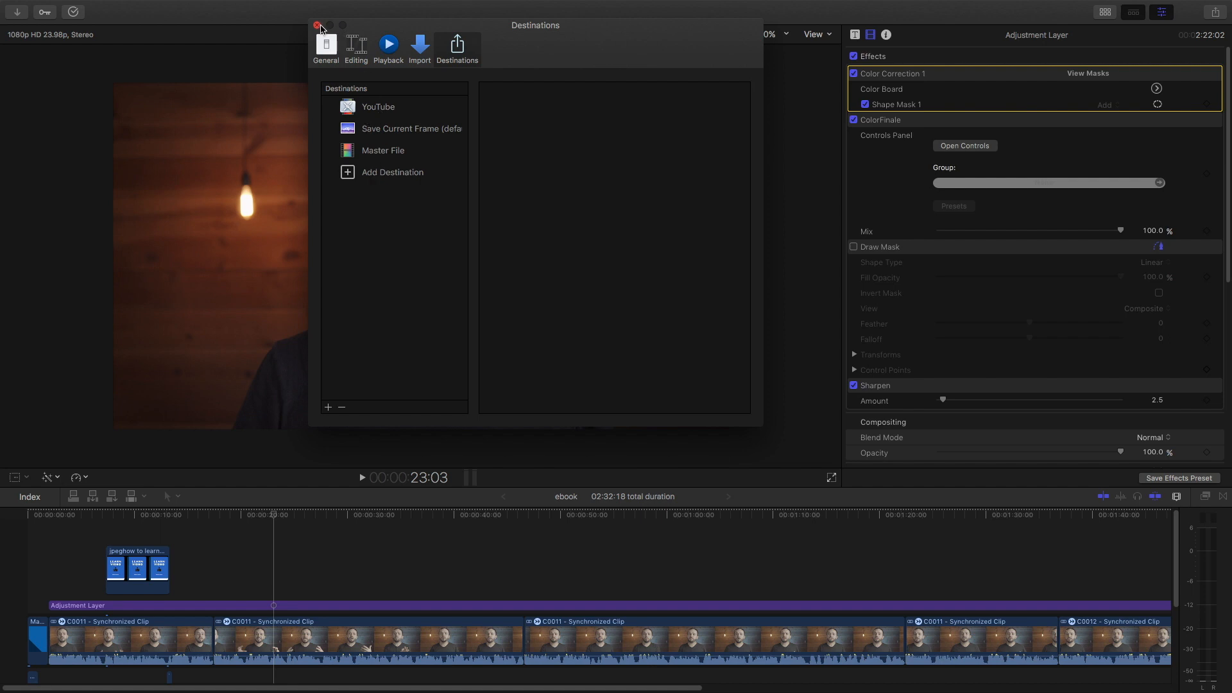
left_click(319, 26)
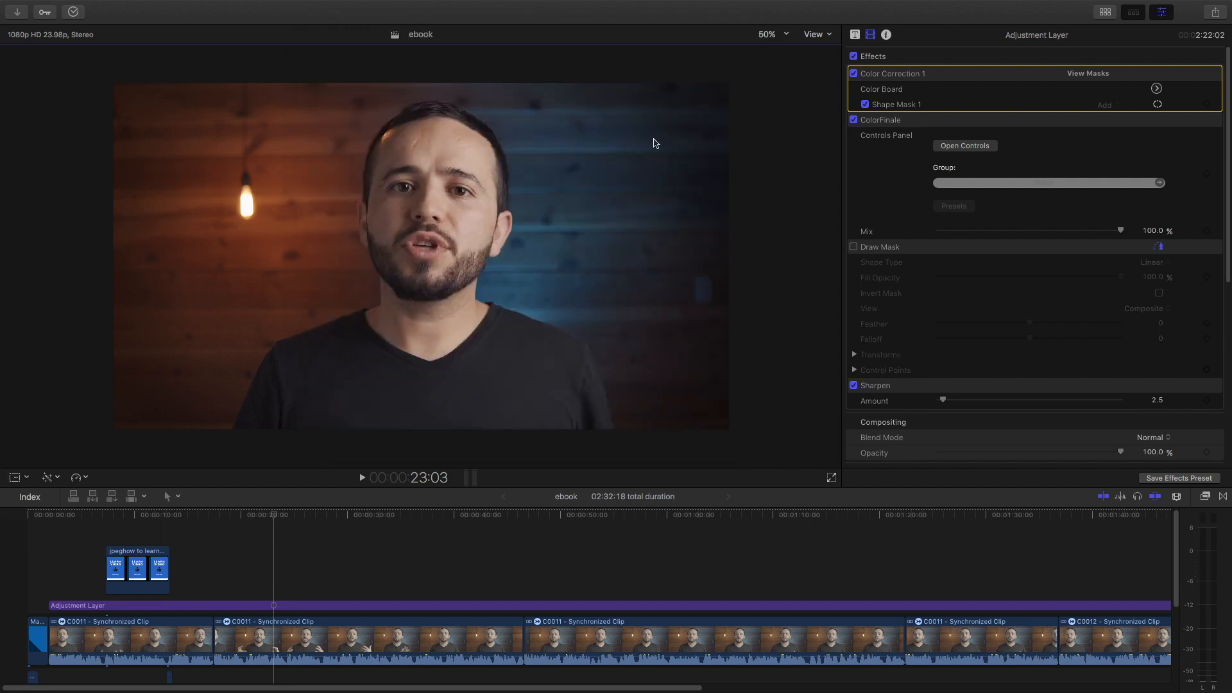